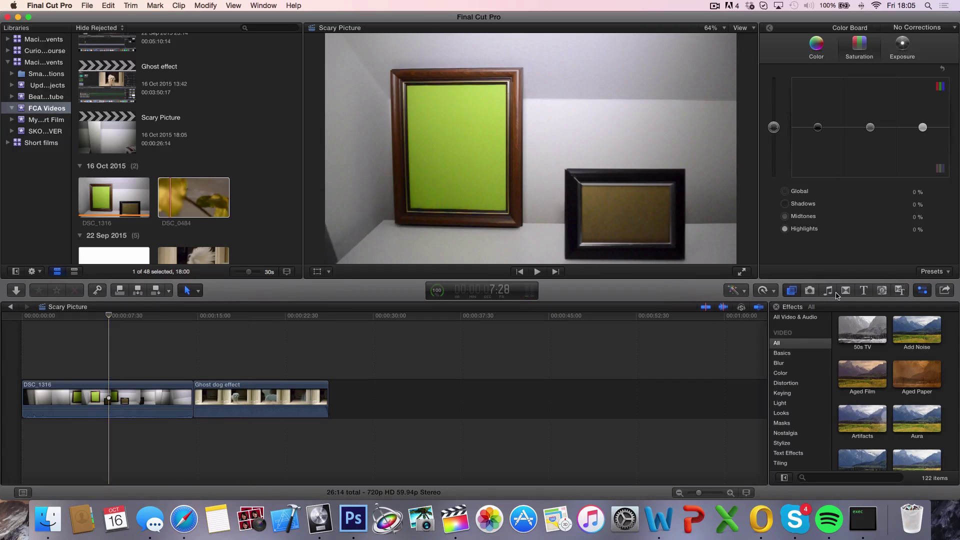
# Apply the Keyer to DSC_1316 to remove the green frame interior, then select the Ghost dog effect clip
pyautogui.click(783, 393)
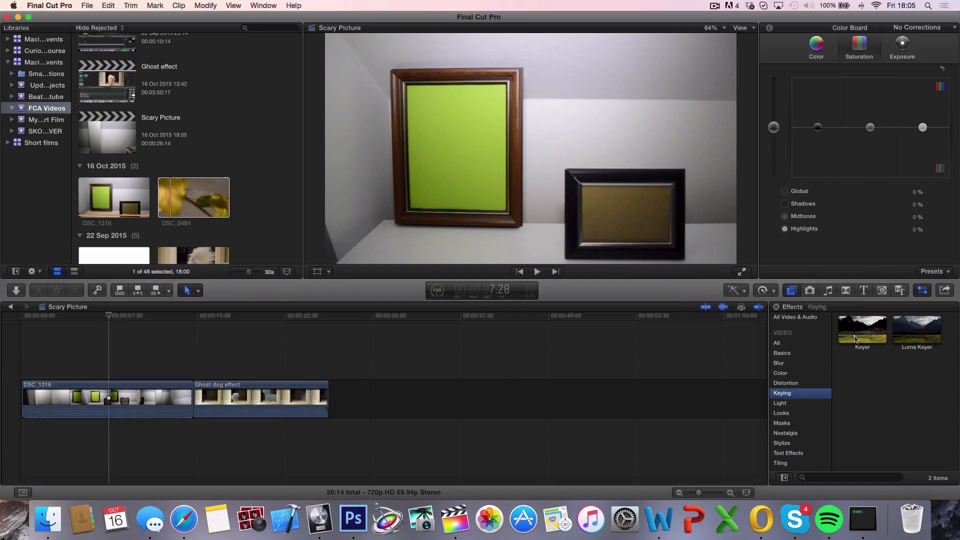
pyautogui.moveTo(869, 330); pyautogui.dragTo(109, 380)
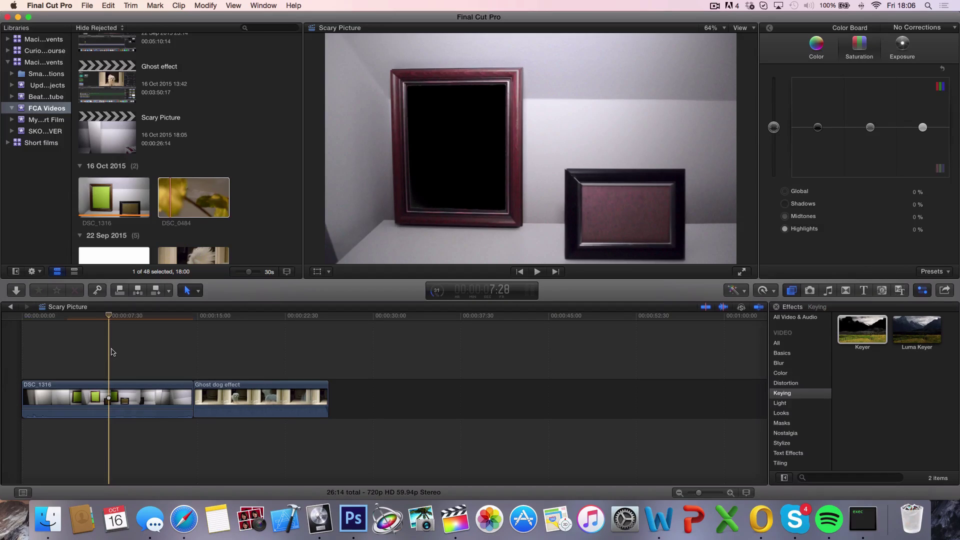
pyautogui.click(246, 336)
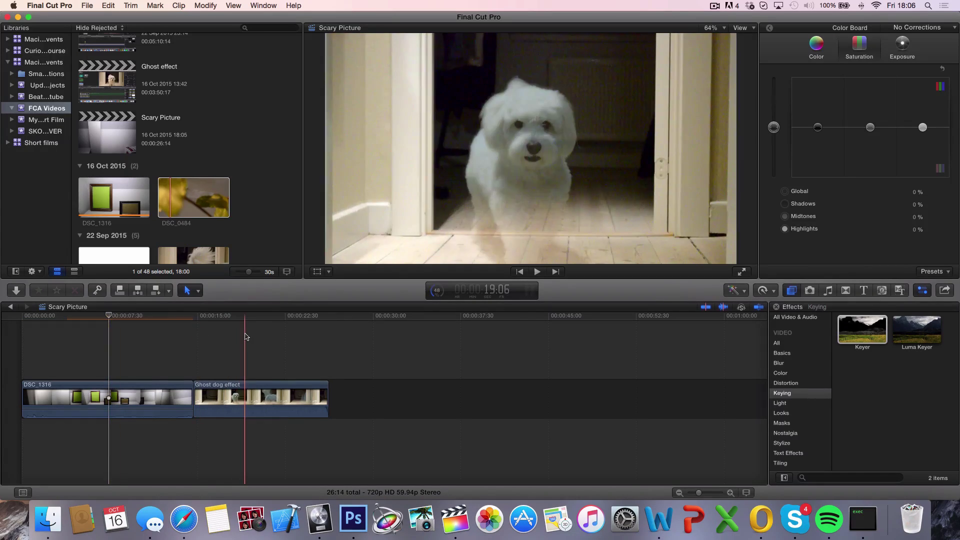
pyautogui.click(243, 396)
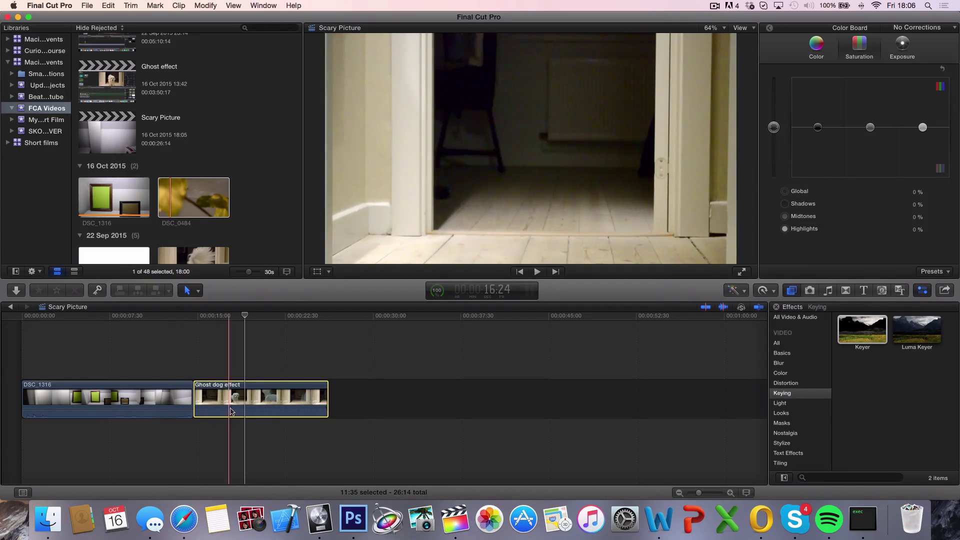
# Place the Ghost dog effect clip under DSC_1316 at the timeline start and review the keyed composite
pyautogui.moveTo(233, 402); pyautogui.dragTo(61, 438)
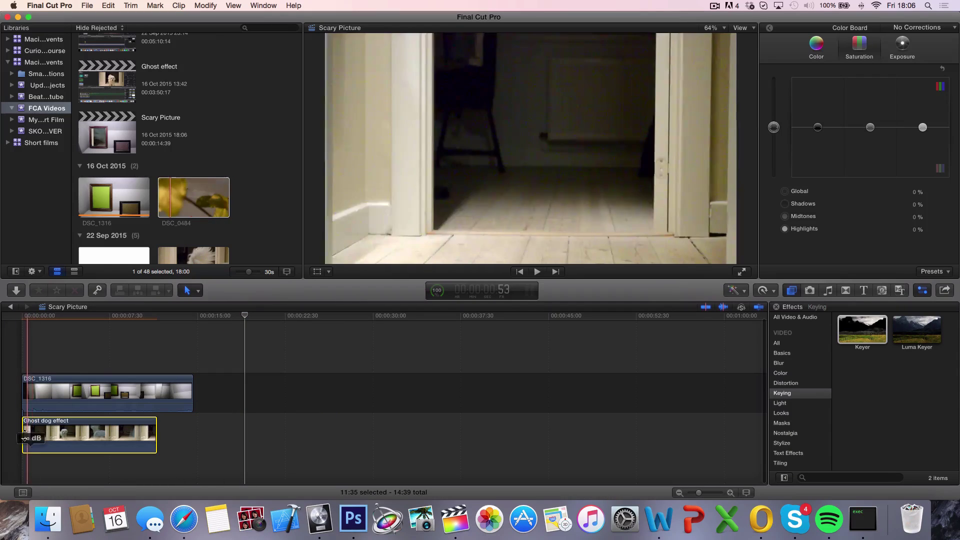
pyautogui.click(42, 366)
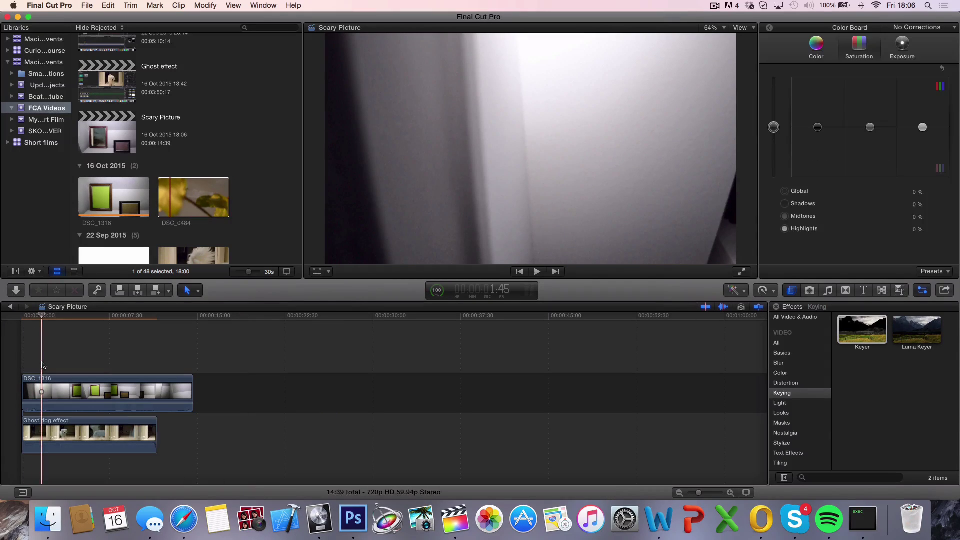
pyautogui.press('space')
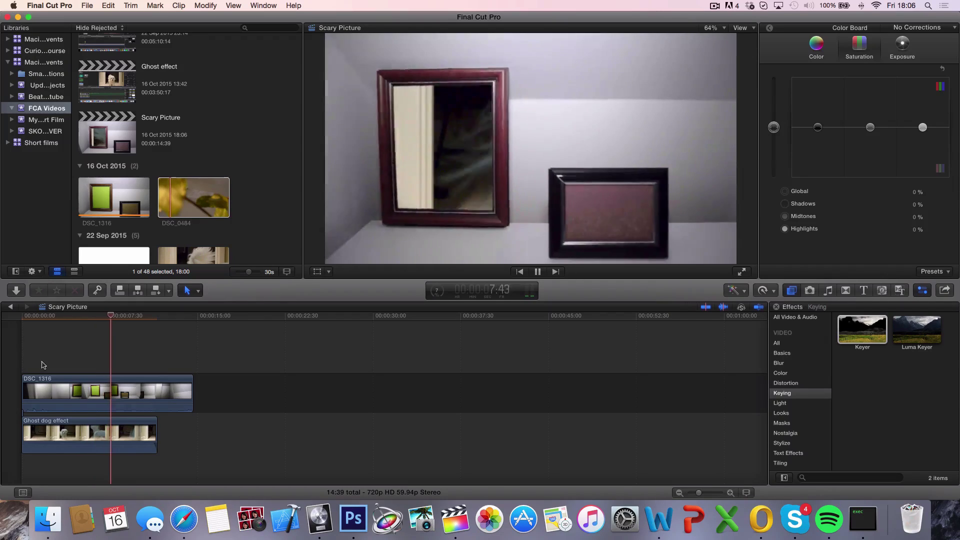
pyautogui.press('space')
pyautogui.click(82, 316)
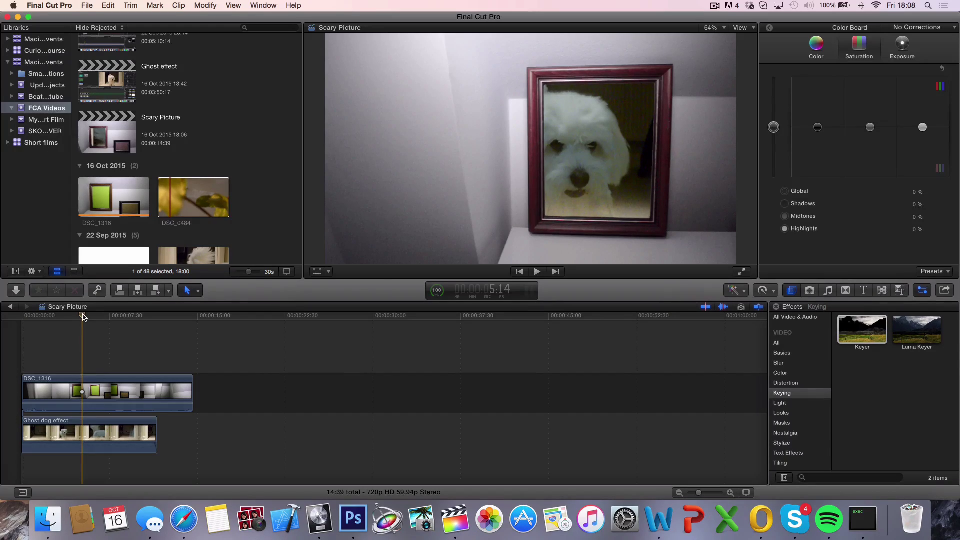
pyautogui.moveTo(83, 317); pyautogui.dragTo(111, 319)
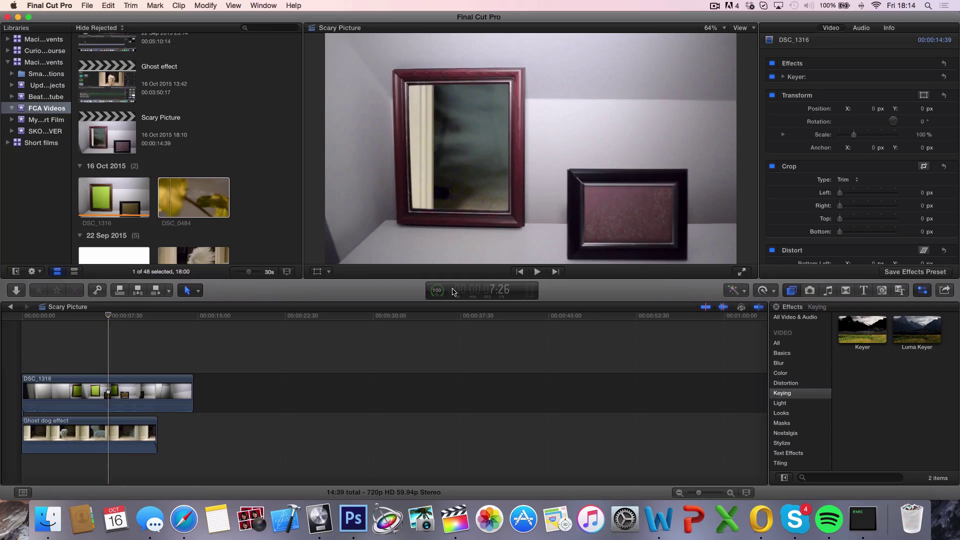
# Apply a Draw Mask to DSC_1316 and view the smaller picture frame at 100% zoom
pyautogui.click(785, 423)
pyautogui.moveTo(856, 340)
pyautogui.mouseDown()
pyautogui.moveTo(546, 377)
pyautogui.moveTo(180, 380)
pyautogui.moveTo(104, 396)
pyautogui.mouseUp()
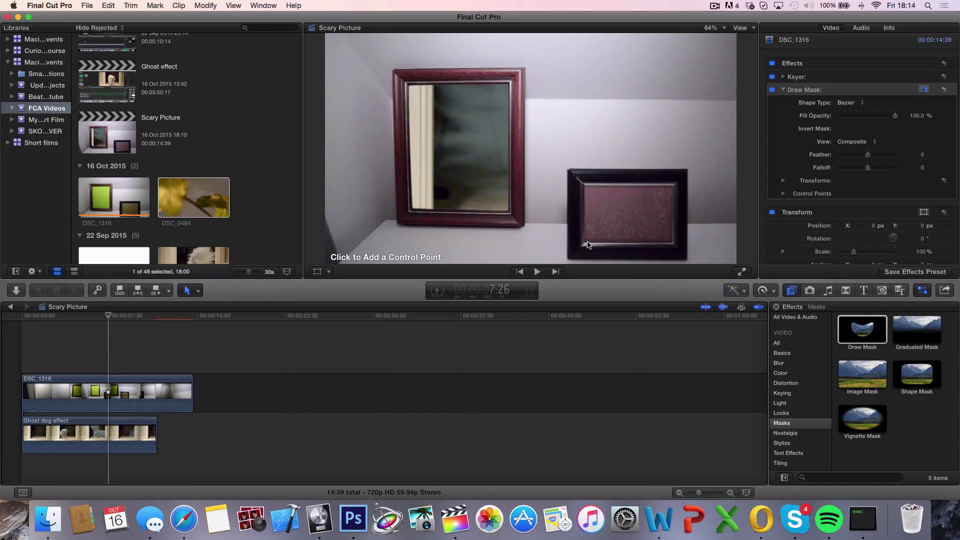
pyautogui.click(719, 28)
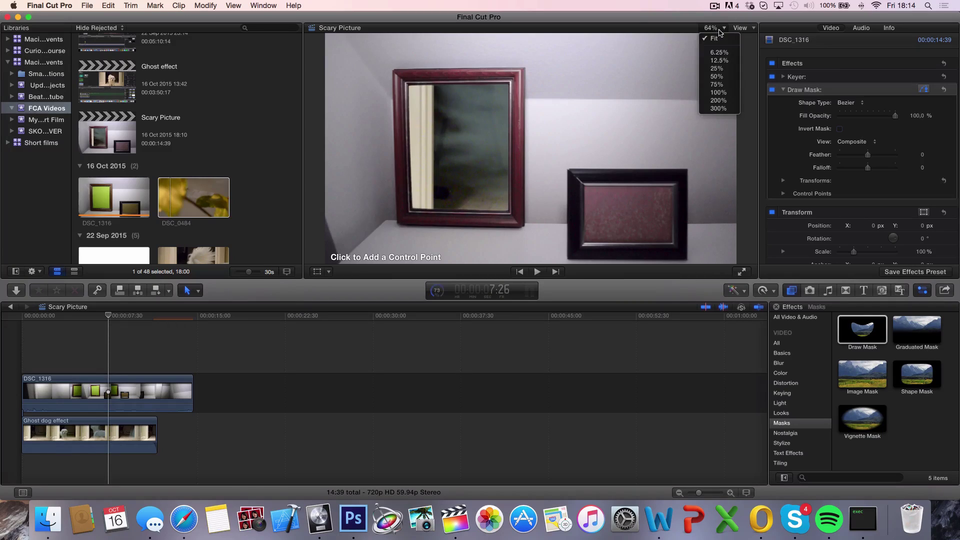
pyautogui.click(720, 93)
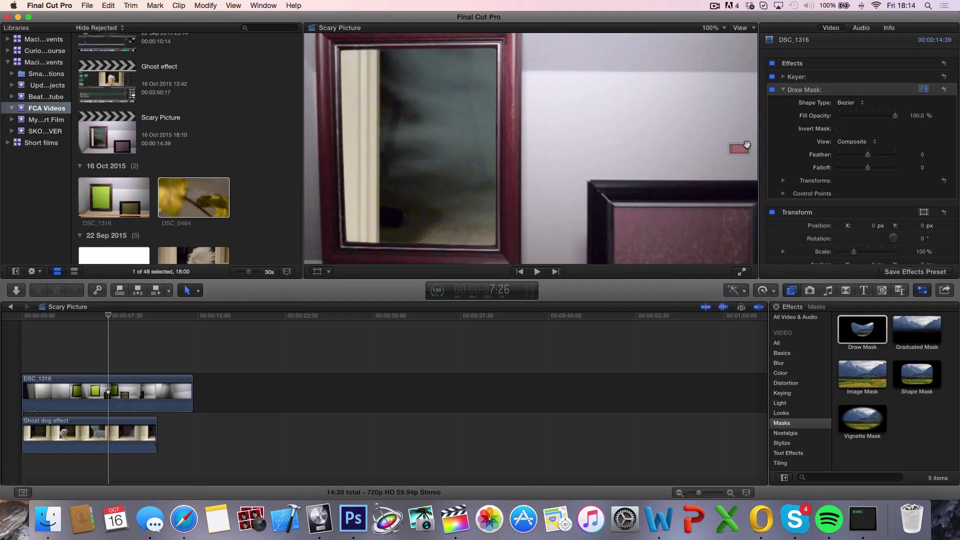
pyautogui.moveTo(741, 161); pyautogui.dragTo(745, 162)
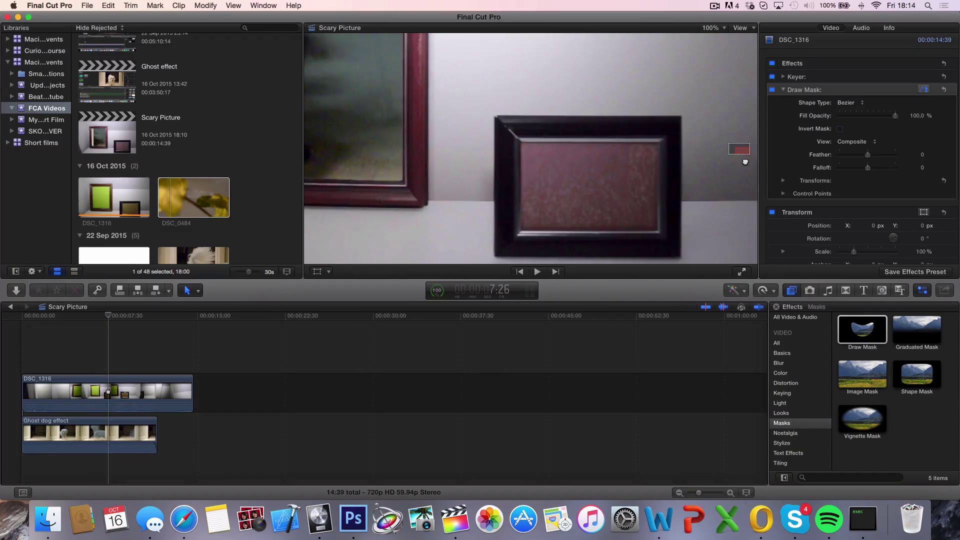
# Draw a closed four-point mask around the small frame's inner corners
pyautogui.click(520, 145)
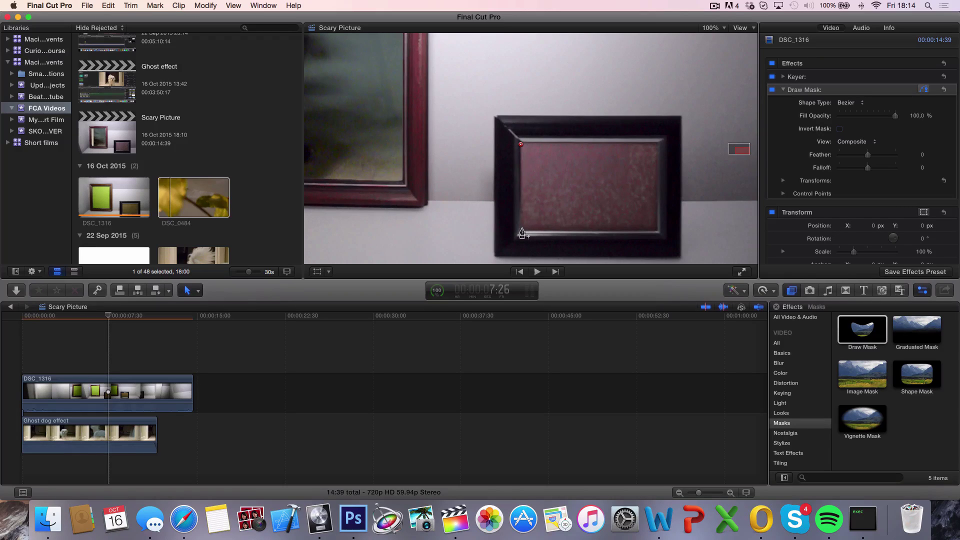
pyautogui.click(521, 231)
pyautogui.click(659, 231)
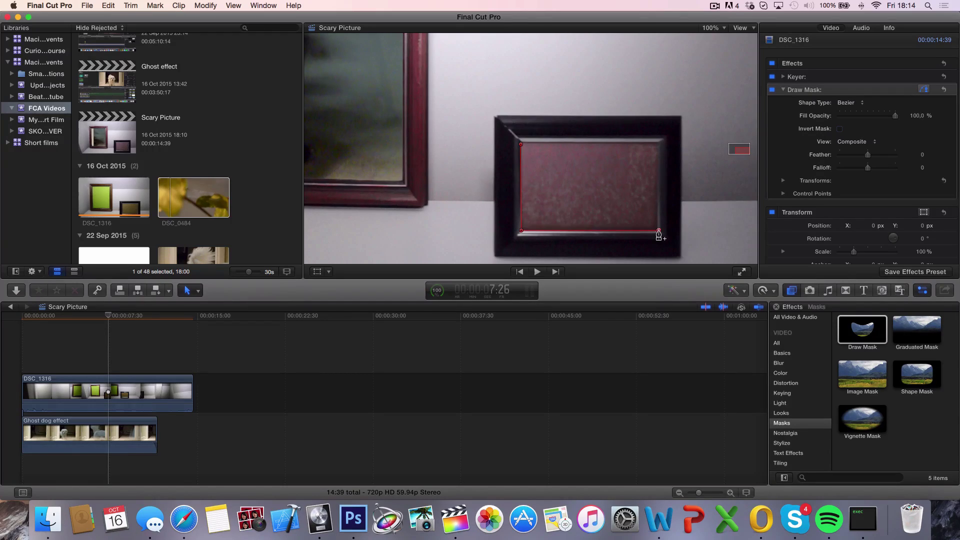
pyautogui.click(658, 145)
pyautogui.click(521, 145)
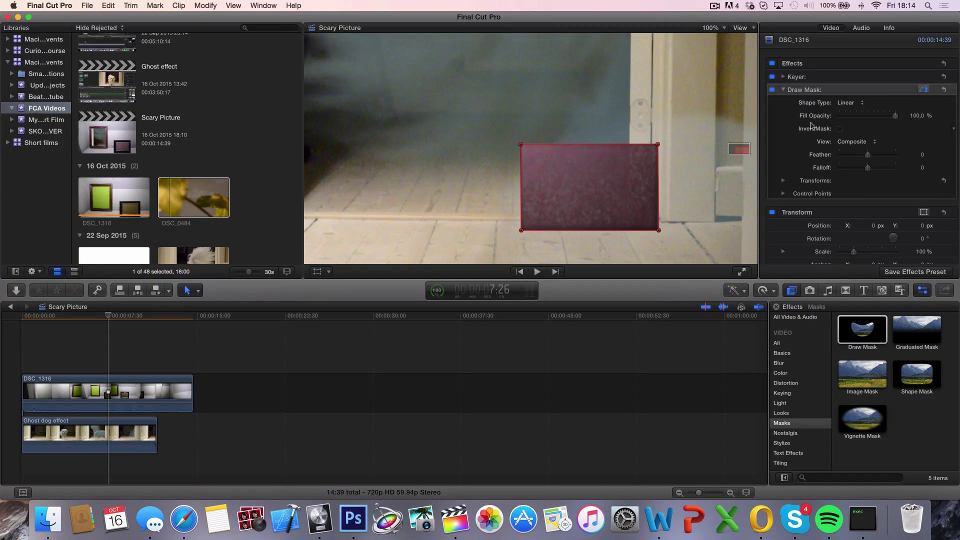
# Invert the Draw Mask, set the viewer zoom to Fit, and play back the masked result
pyautogui.click(839, 129)
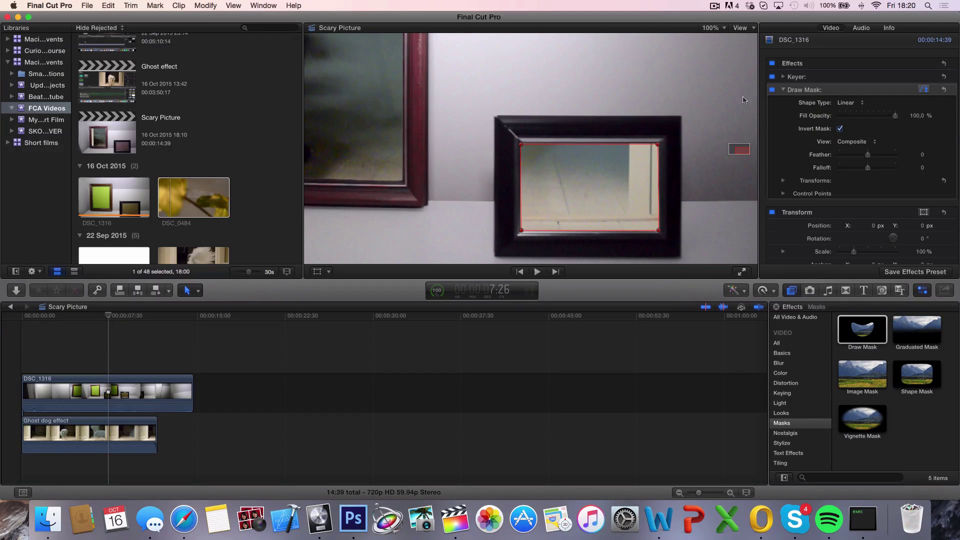
pyautogui.click(719, 28)
pyautogui.click(717, 42)
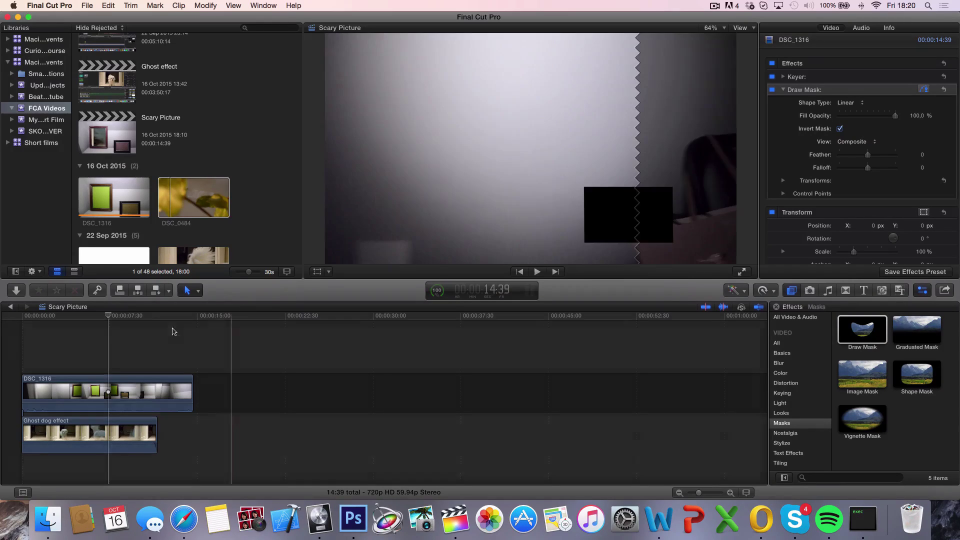
pyautogui.press('space')
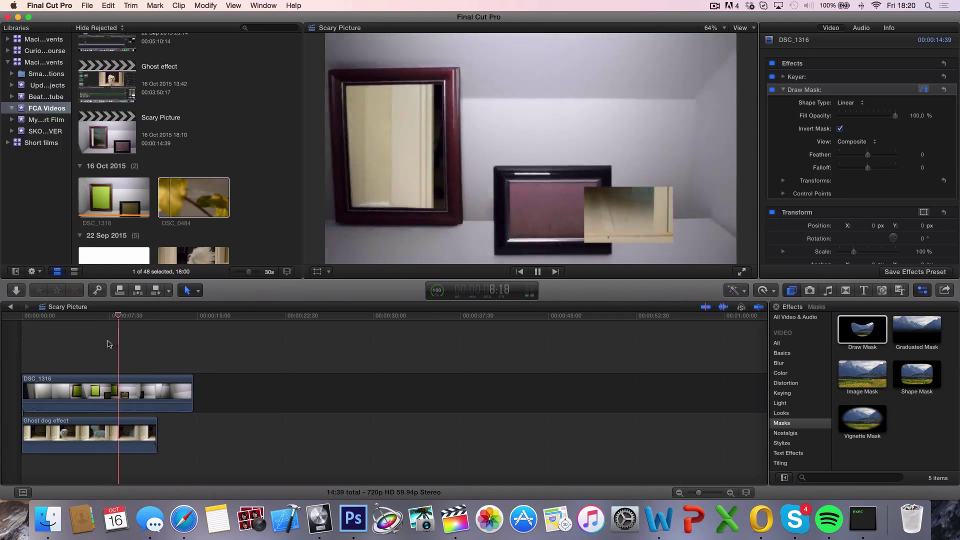
# At 7:23, move the mask to the picture's right edge and add a Draw Mask keyframe
pyautogui.click(108, 344)
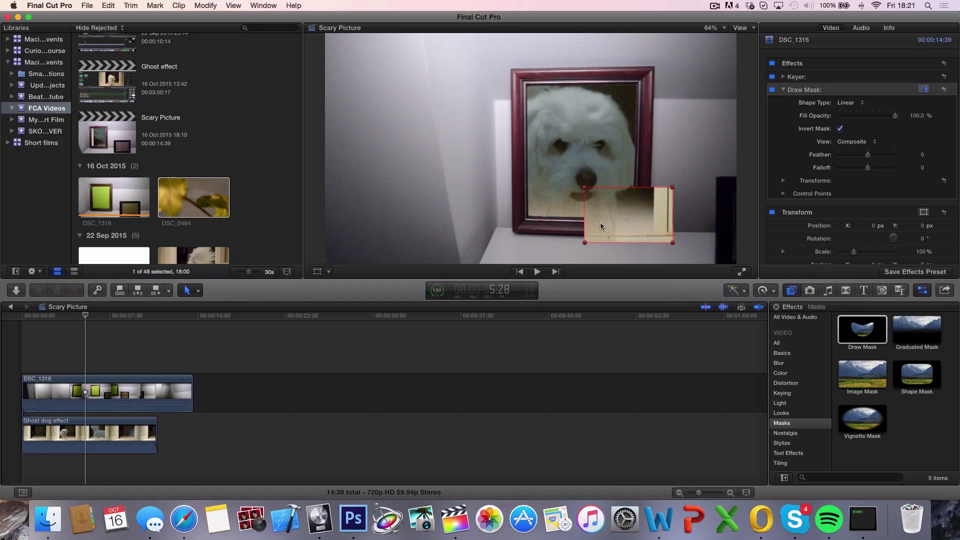
pyautogui.moveTo(601, 226)
pyautogui.mouseDown()
pyautogui.moveTo(616, 216)
pyautogui.moveTo(680, 217)
pyautogui.moveTo(753, 233)
pyautogui.mouseUp()
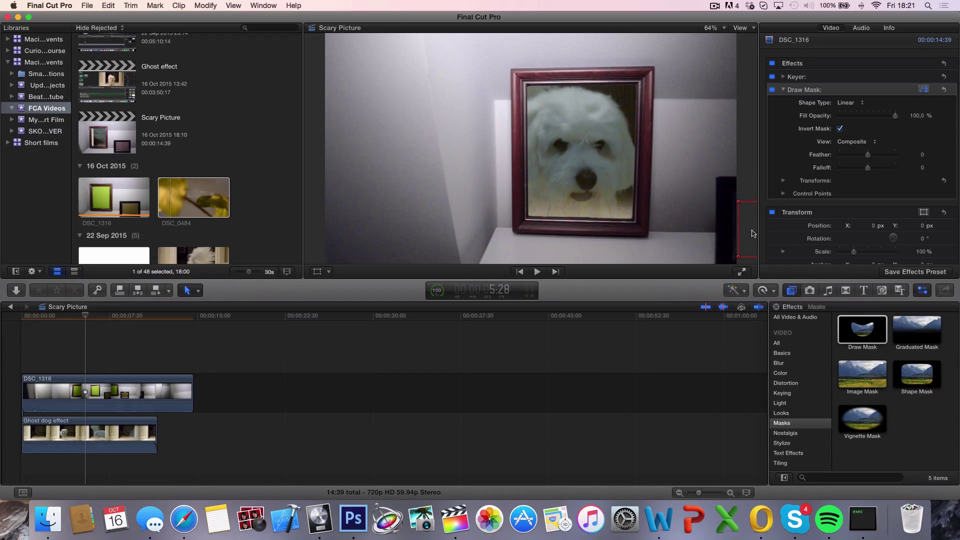
pyautogui.click(952, 90)
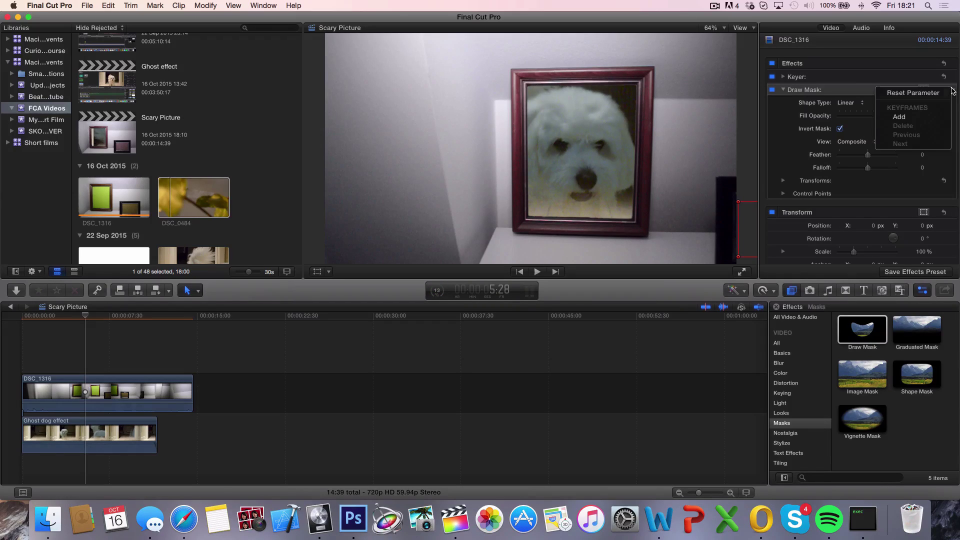
pyautogui.click(914, 118)
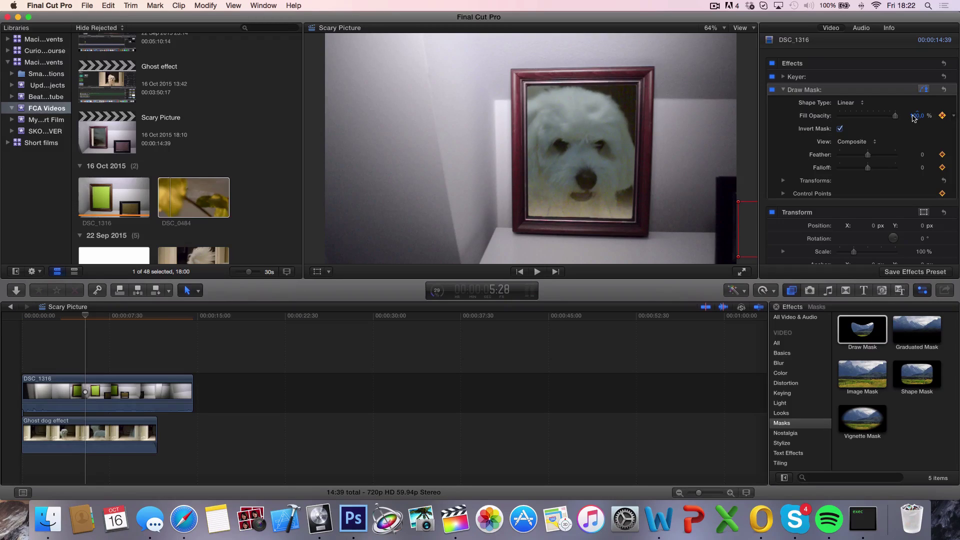
# Step forward a few frames and nudge the mask to keep following the small frame
pyautogui.press('Right')
pyautogui.press('Right')
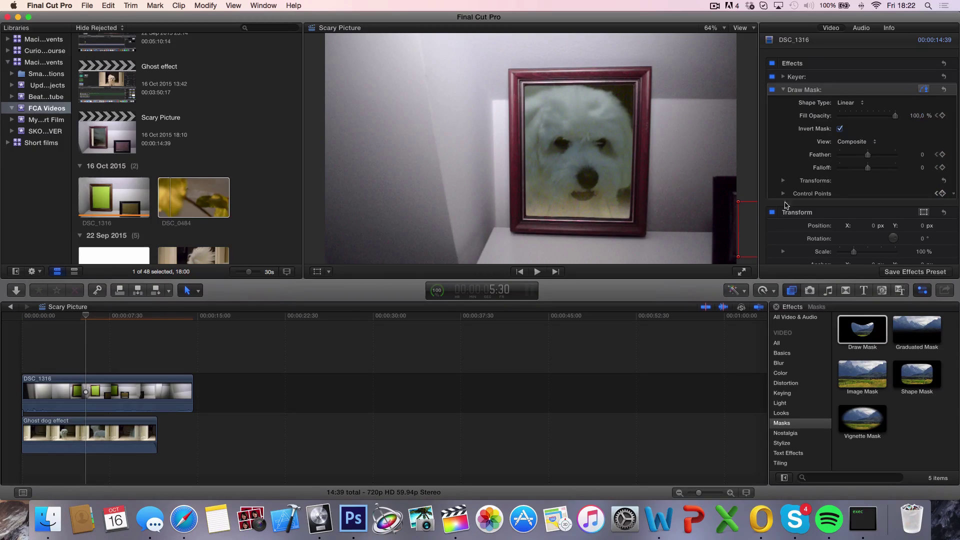
pyautogui.moveTo(750, 222); pyautogui.dragTo(747, 219)
pyautogui.press('Right')
pyautogui.press('Right')
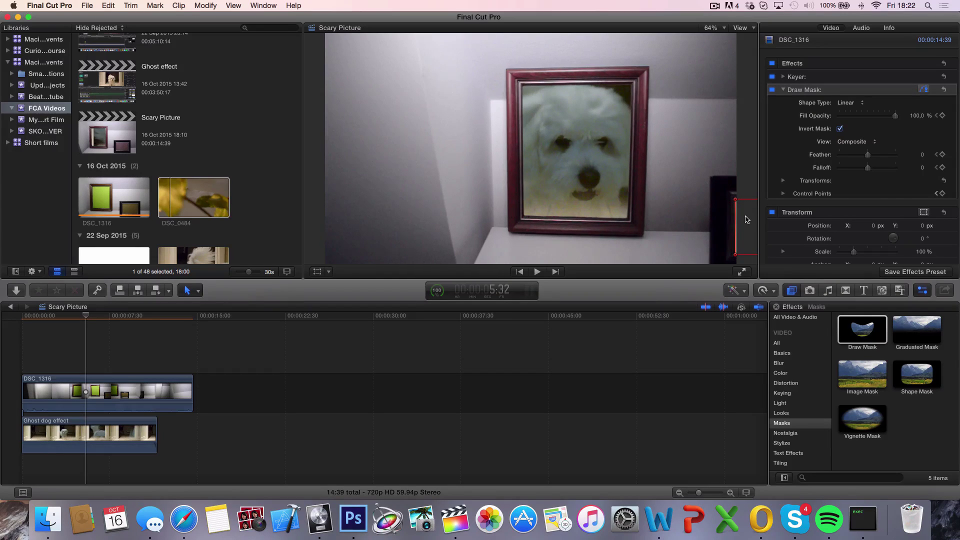
pyautogui.press('Right')
pyautogui.press('Right')
pyautogui.press('Right')
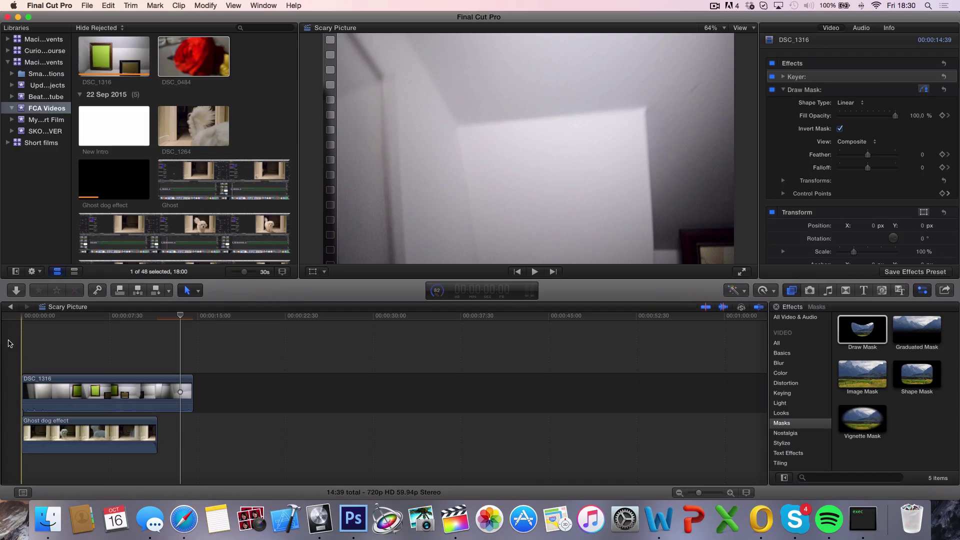
pyautogui.press('Home')
pyautogui.press('space')
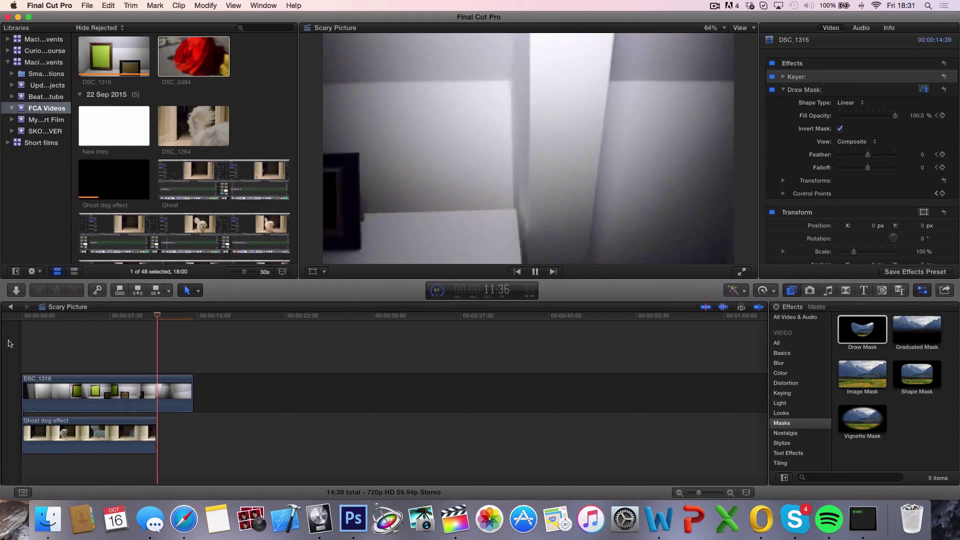
pyautogui.click(109, 317)
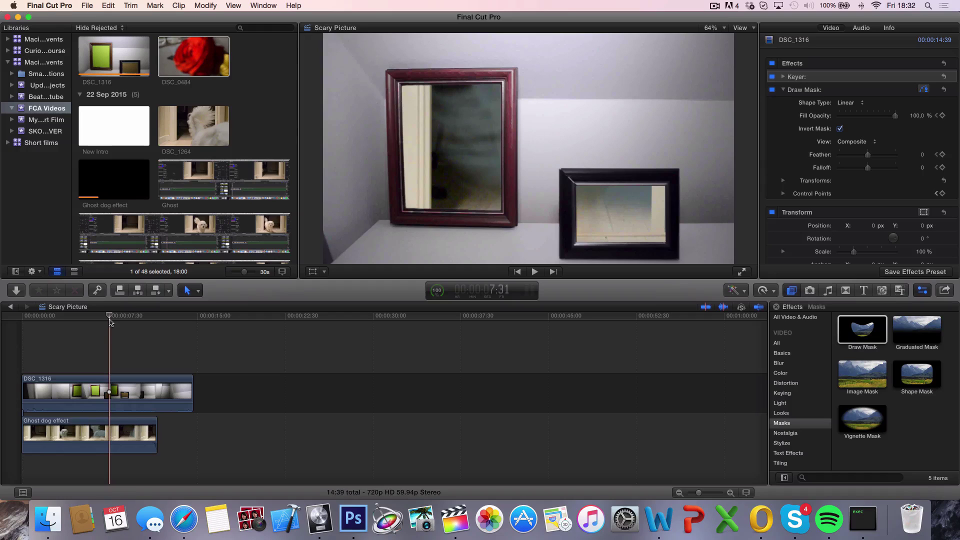